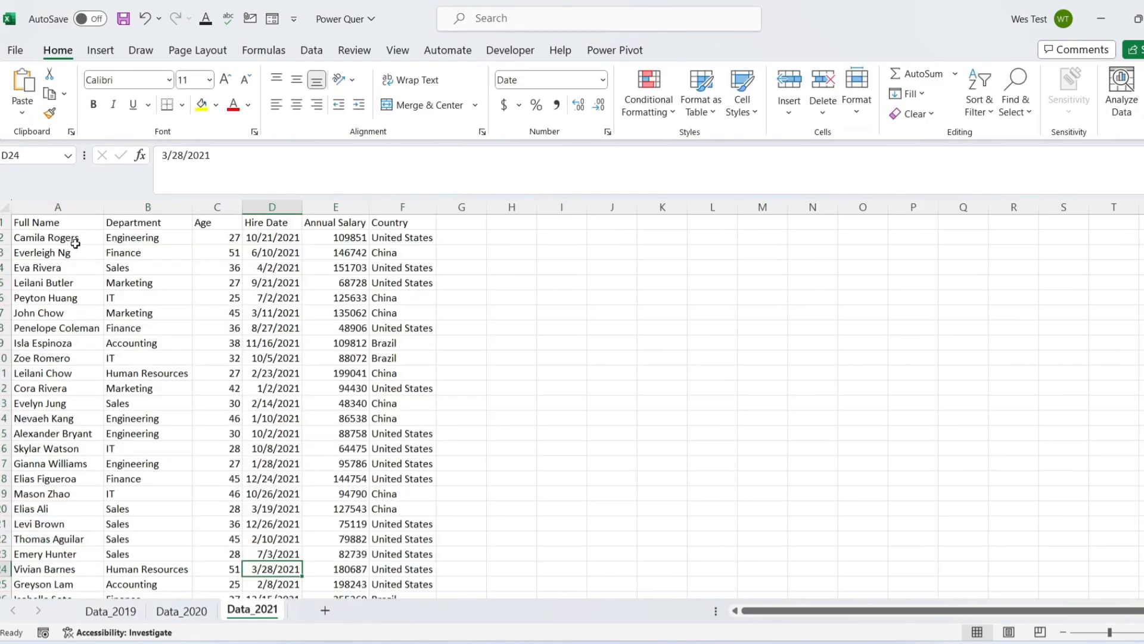
Convert the employee data range on the Data_2021 sheet into a table with headers
key(ctrl+t)
click(503, 391)
click(527, 357)
Rename the table on the Data_2019 sheet as Data_2019, matching its sheet name
click(110, 609)
click(84, 268)
click(58, 50)
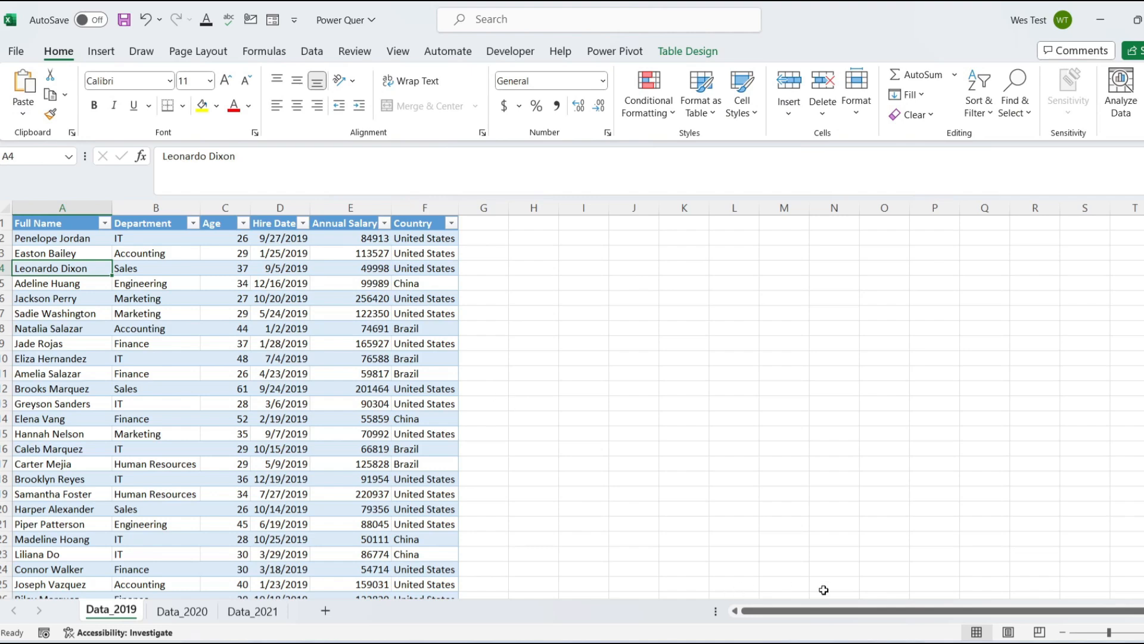
click(684, 387)
double_click(111, 610)
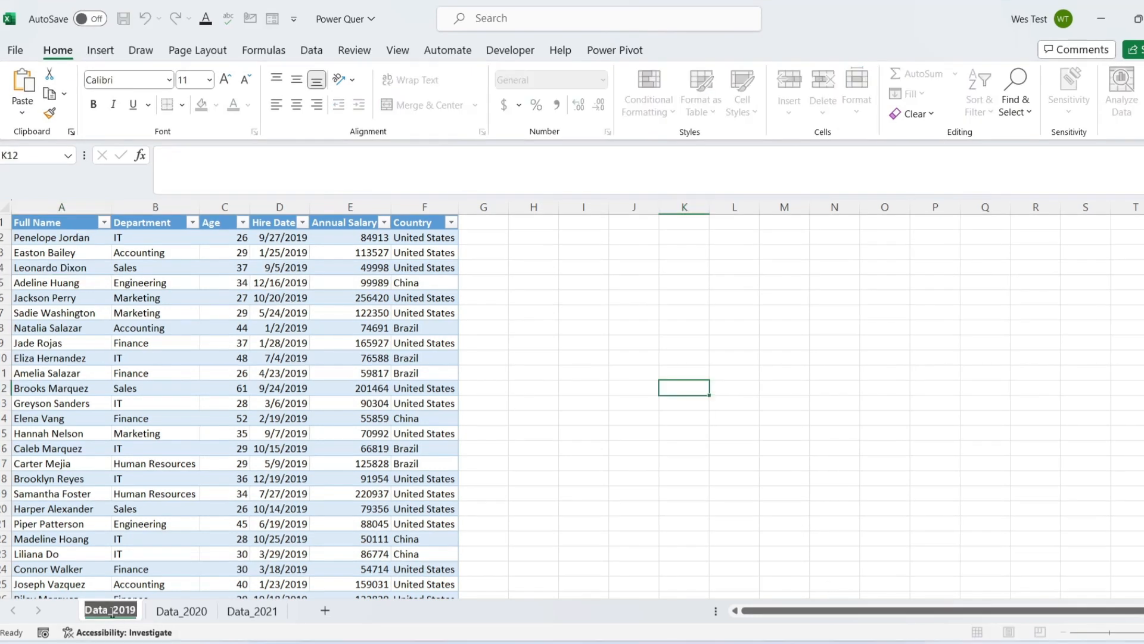
click(109, 476)
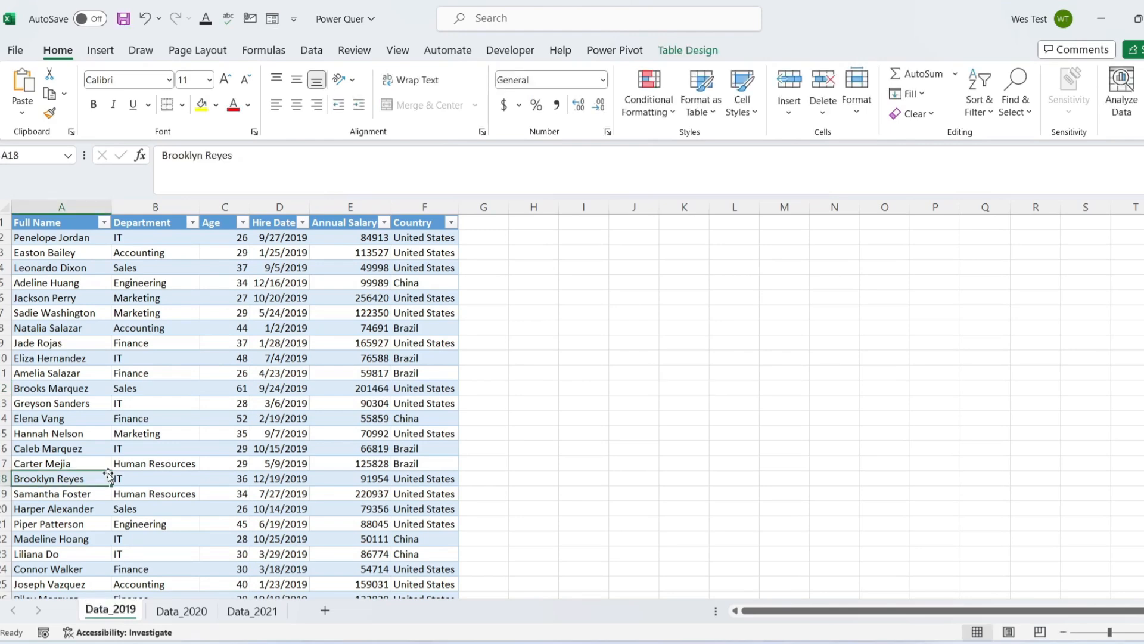
click(681, 53)
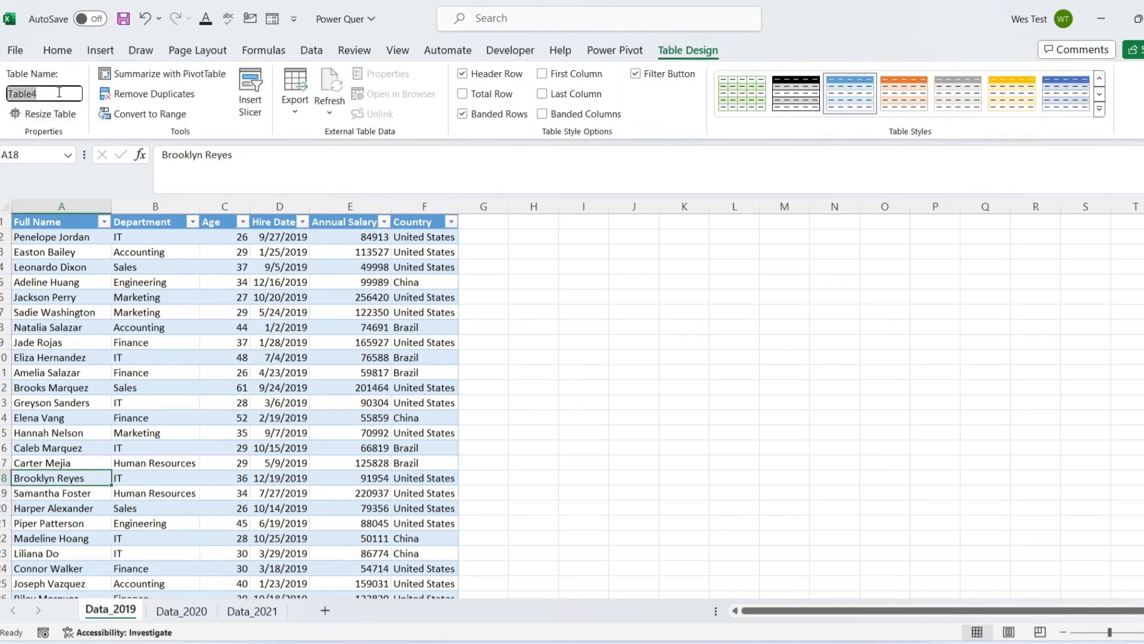
click(92, 287)
Rename the table on the Data_2020 sheet as Data_2020
click(181, 611)
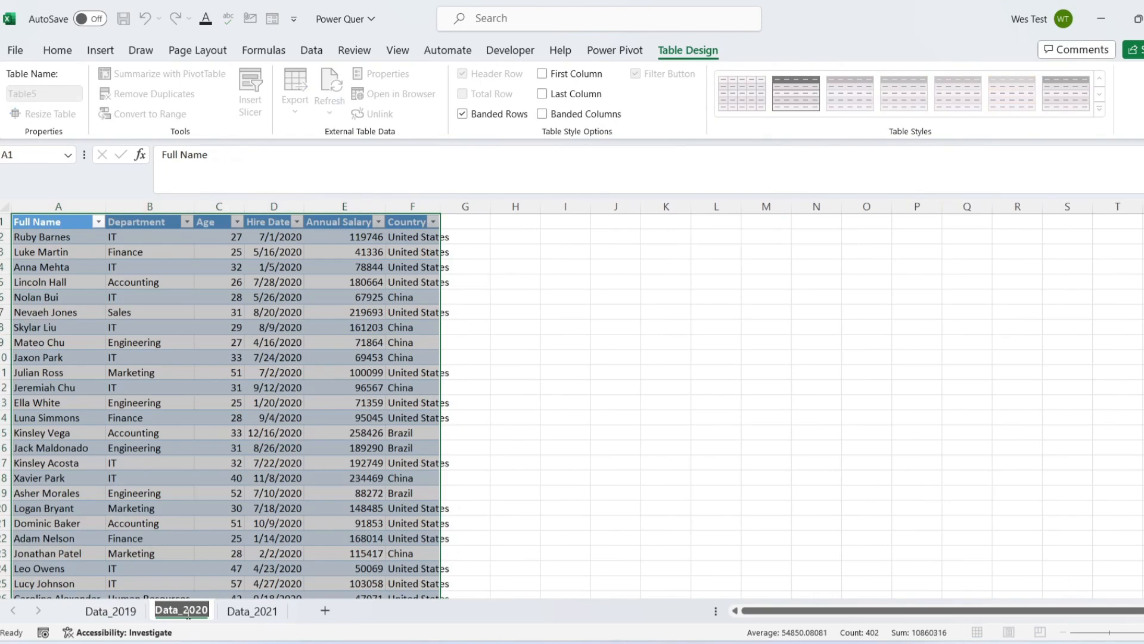
click(150, 430)
click(59, 94)
click(110, 313)
Rename the table on the Data_2021 sheet as Data_2021
click(249, 617)
double_click(249, 616)
key(ctrl+c)
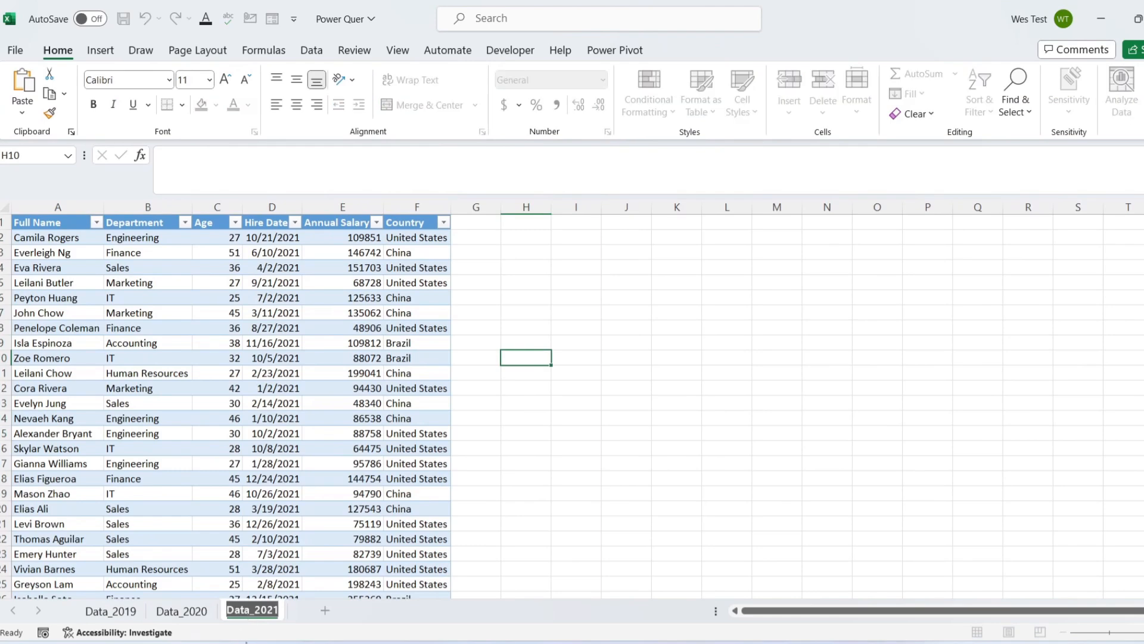
click(145, 298)
double_click(41, 94)
key(ctrl+v)
click(225, 462)
Return to the Data_2019 sheet and create a blank Power Query query with the source formula = Excel.CurrentWorkbook()
click(116, 612)
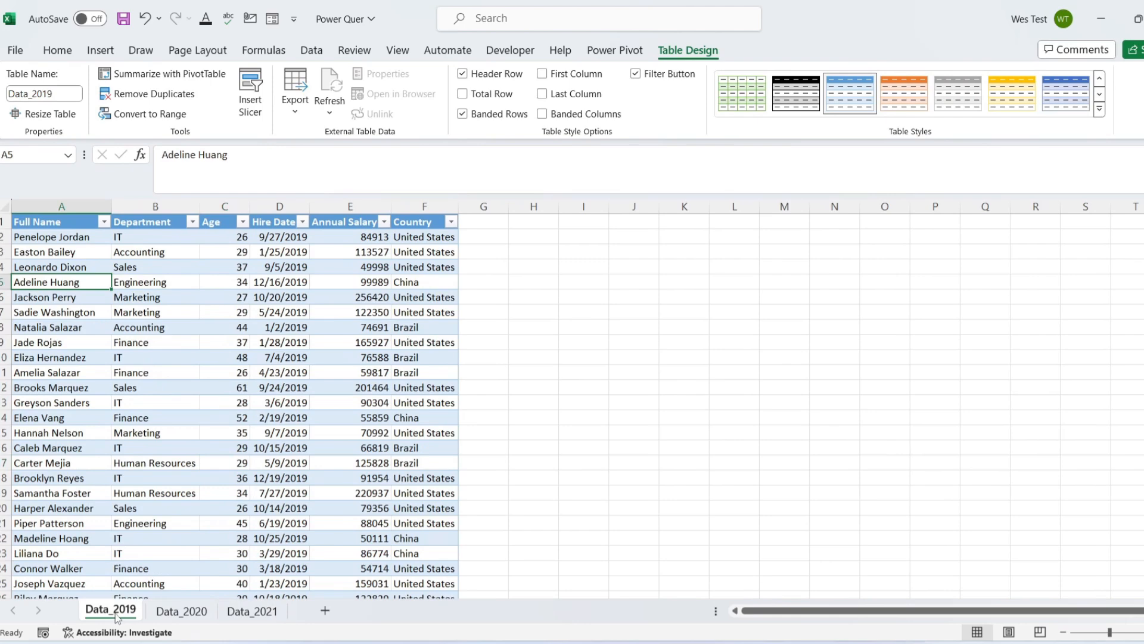
click(673, 492)
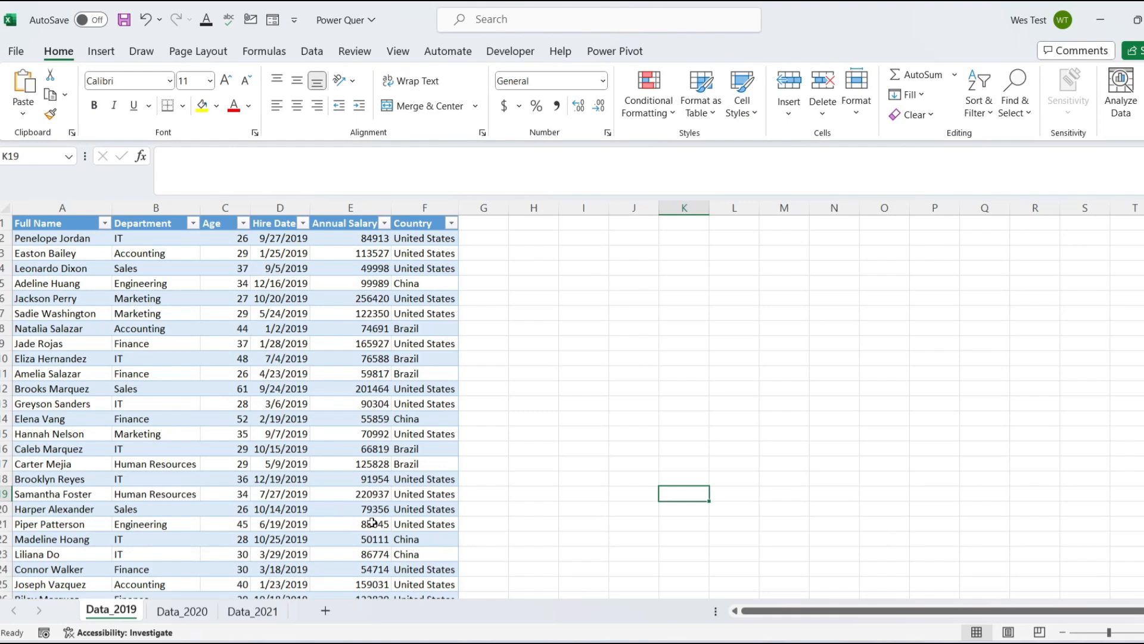
click(327, 57)
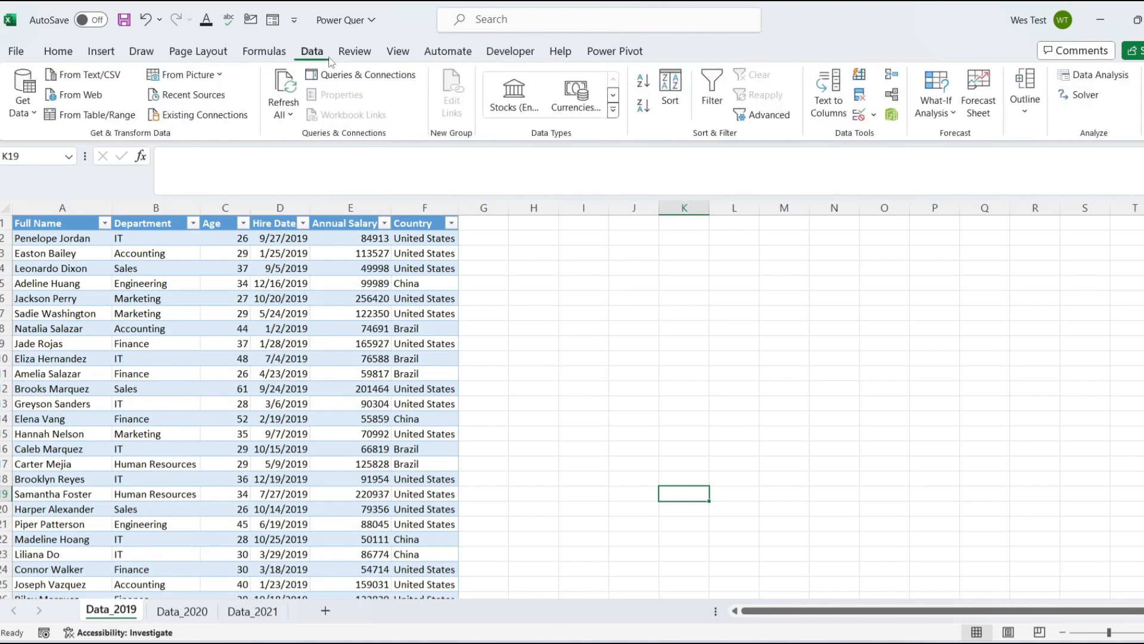
click(20, 113)
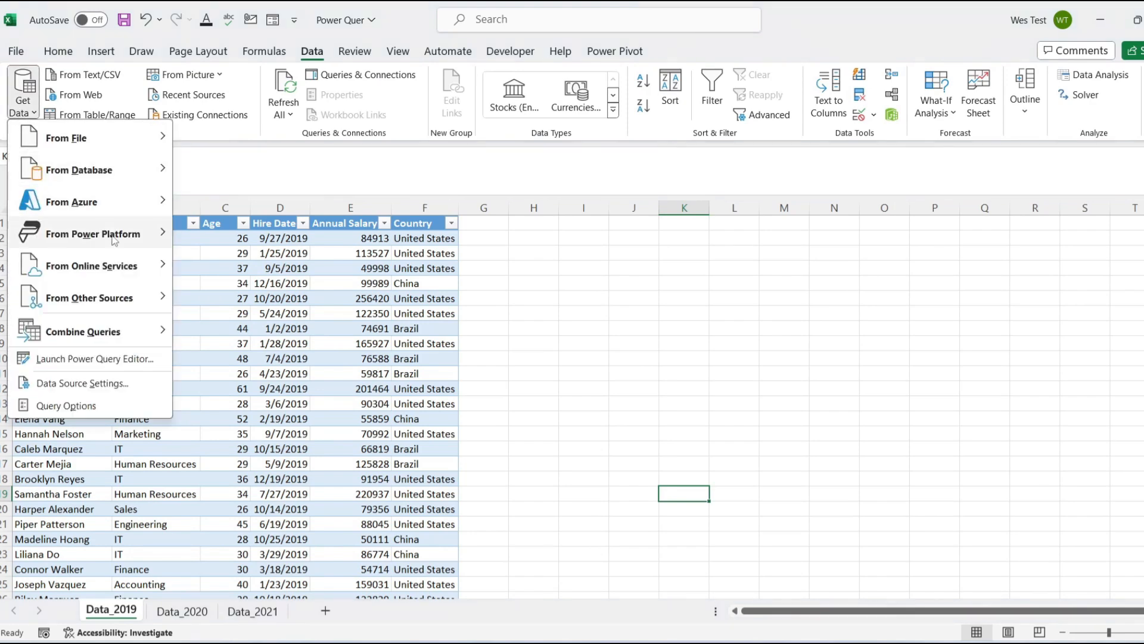
mouse_move(118, 303)
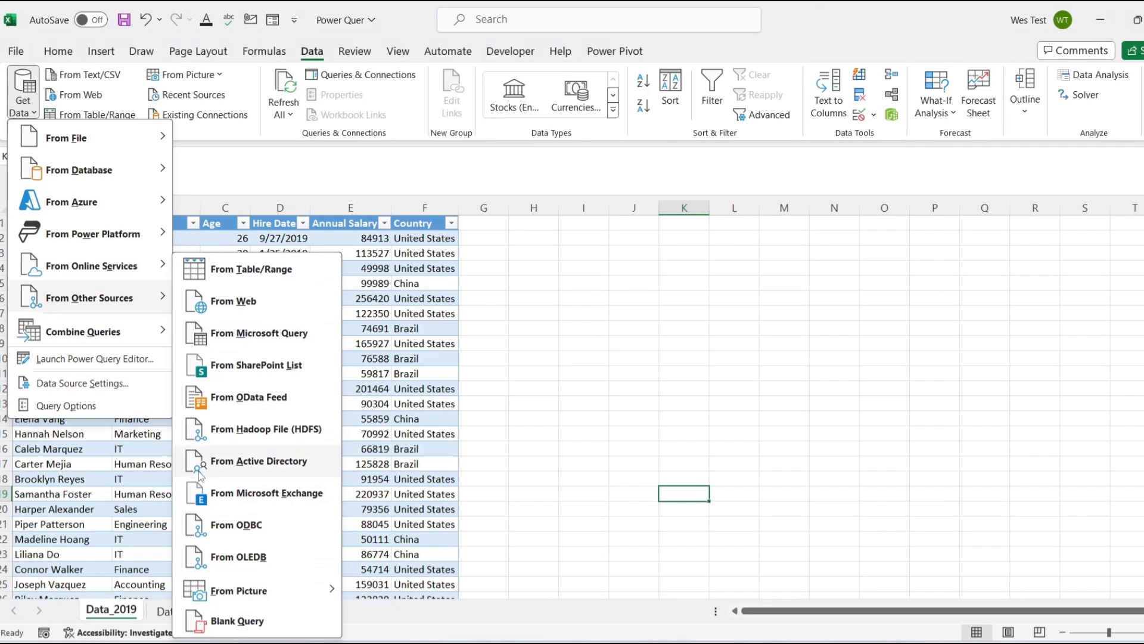
click(245, 624)
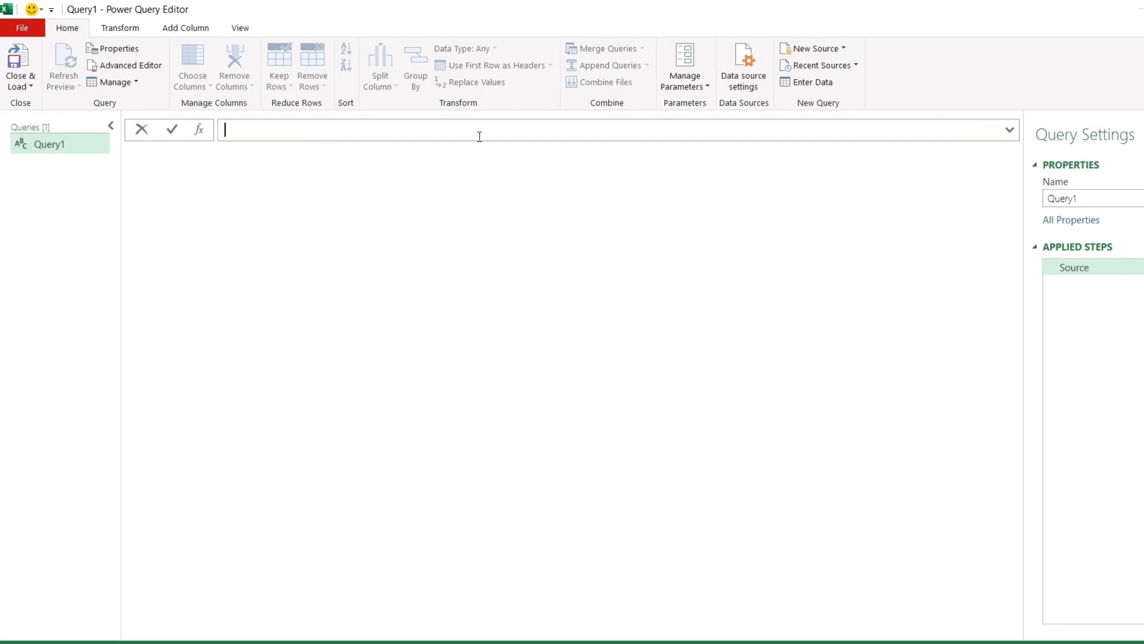
text(=Excel.CurrentWorkbook())
key(Return)
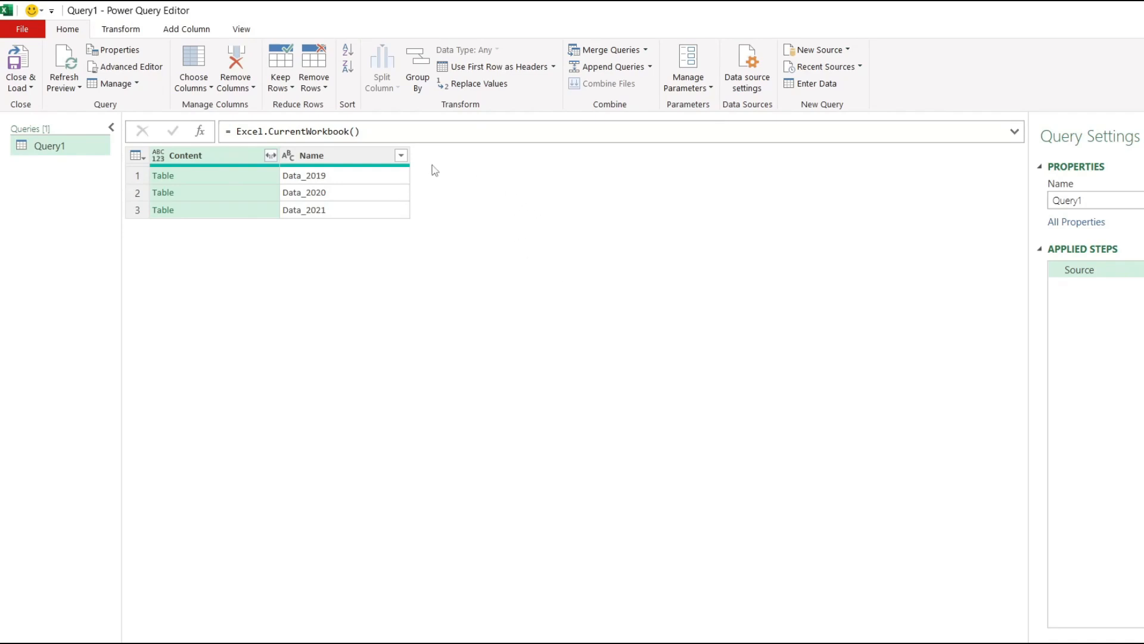
Filter the query's Name column to keep only rows whose text contains "Data_"
click(401, 155)
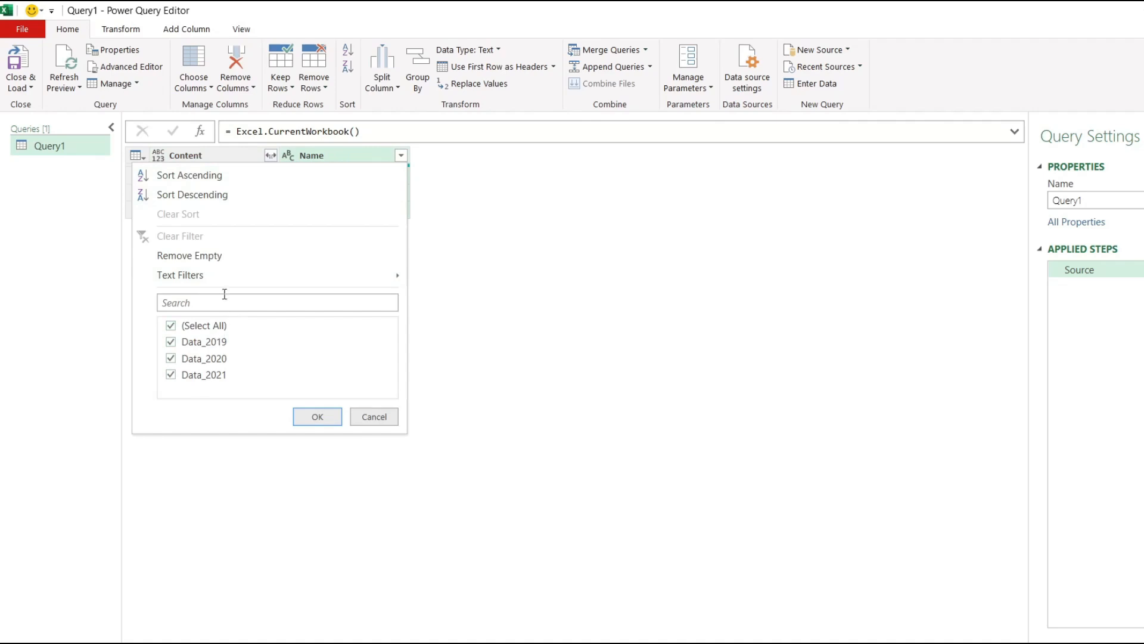
mouse_move(221, 280)
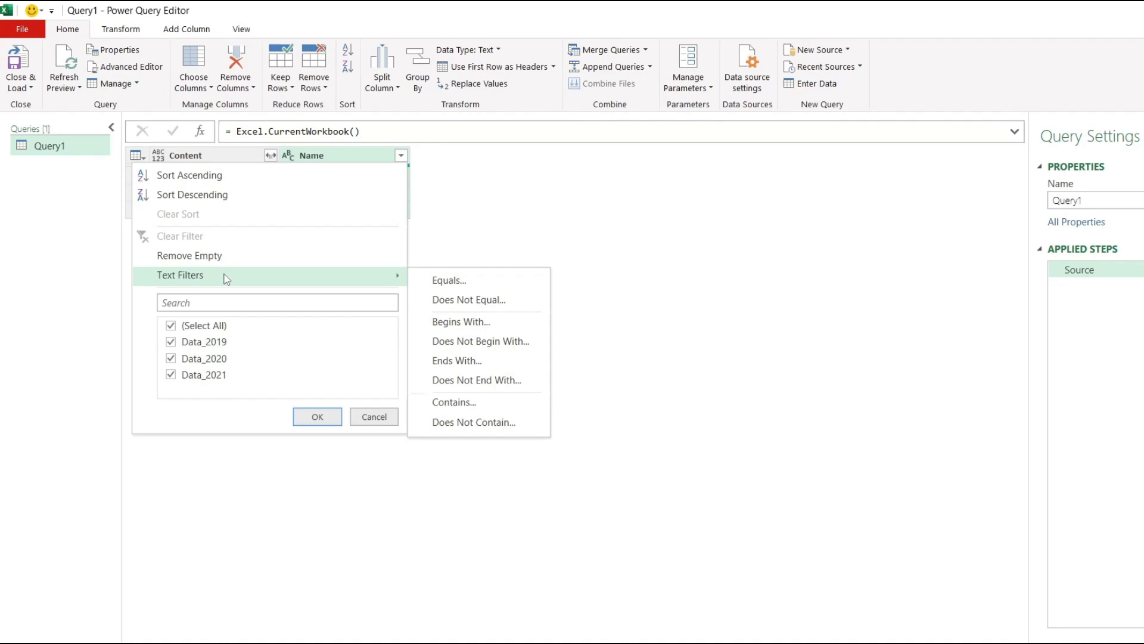
click(440, 401)
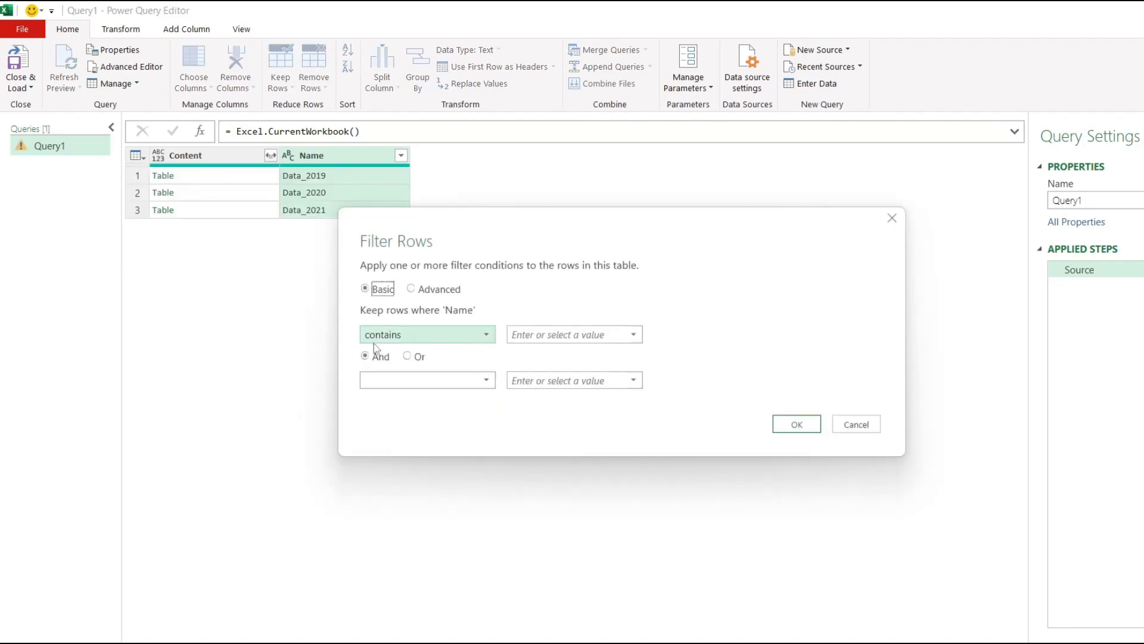
click(530, 338)
text(Data)
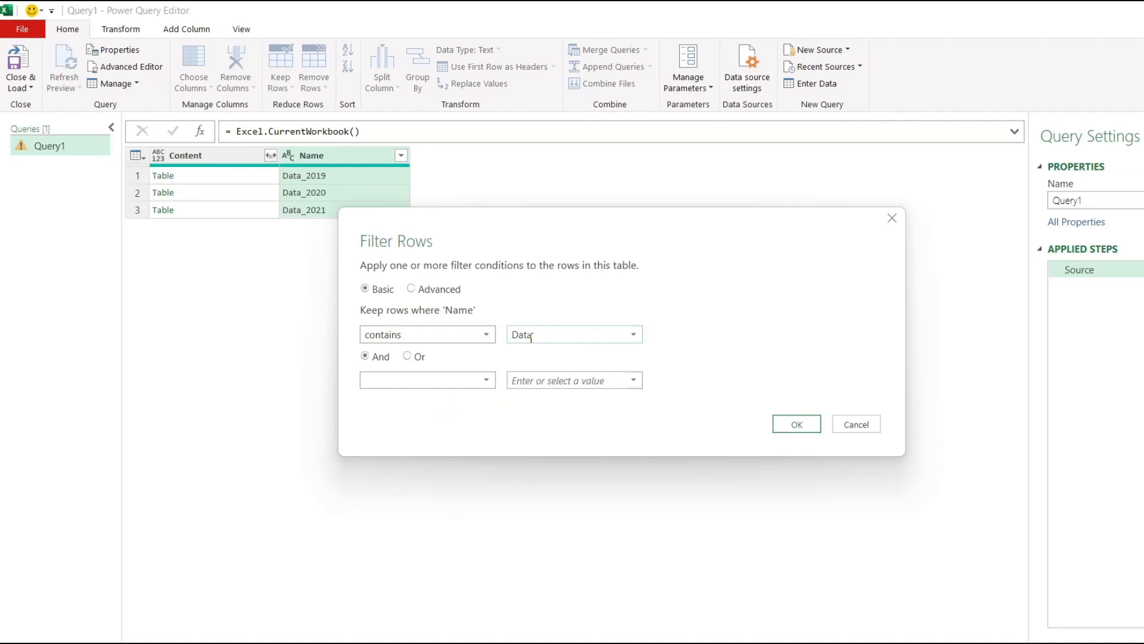
text(_)
click(797, 427)
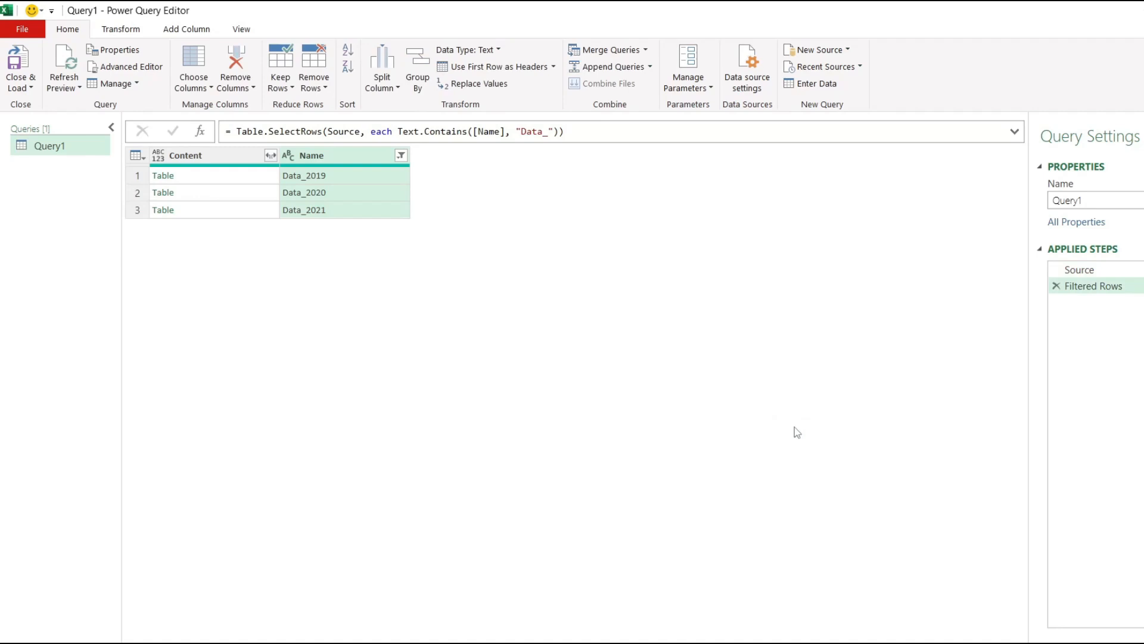
Expand the Content column into all its table columns without using the original column name as prefix
click(272, 159)
click(272, 157)
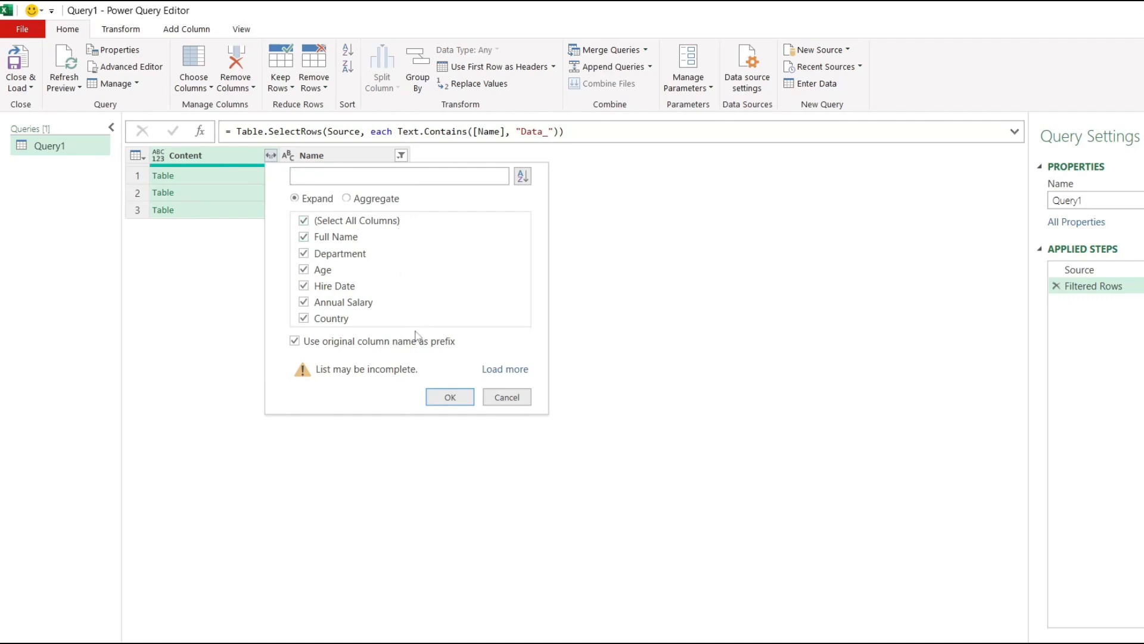
click(316, 343)
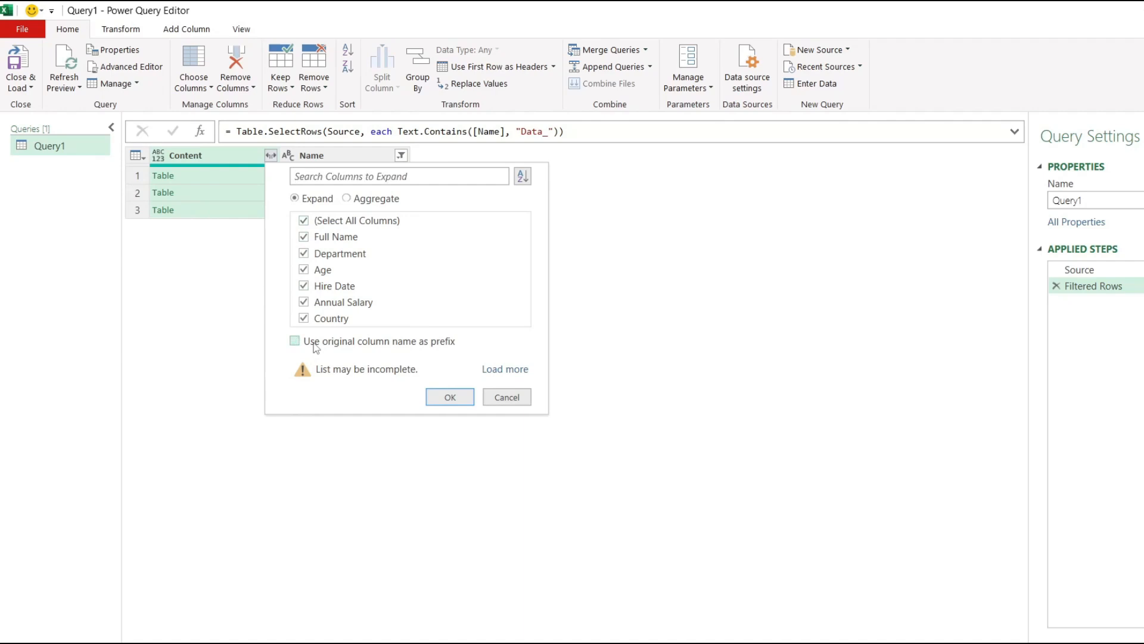
click(448, 398)
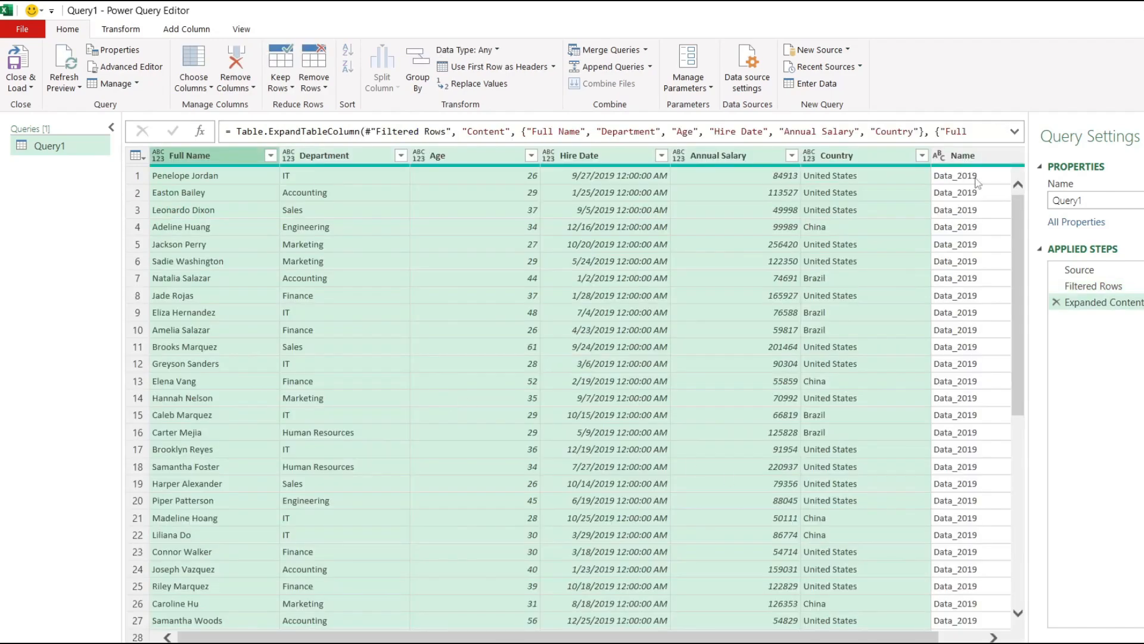
Move the Name column in front of the Full Name column so it comes first in the query
scroll(965, 280, down, 20)
scroll(952, 392, down, 17)
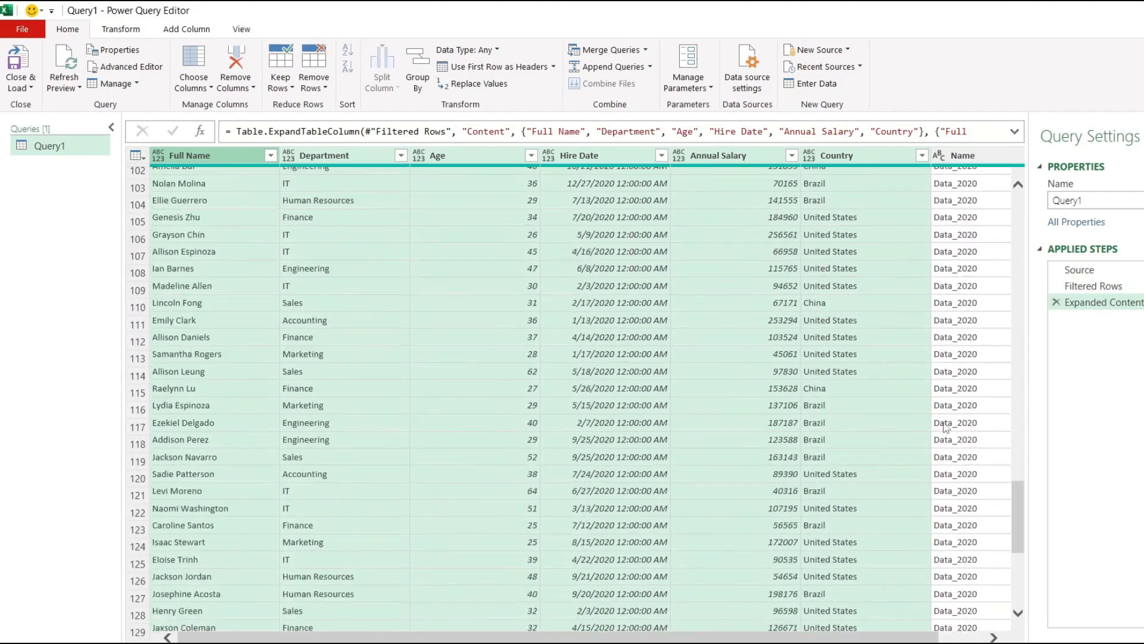
drag(1014, 474, 1019, 197)
click(972, 152)
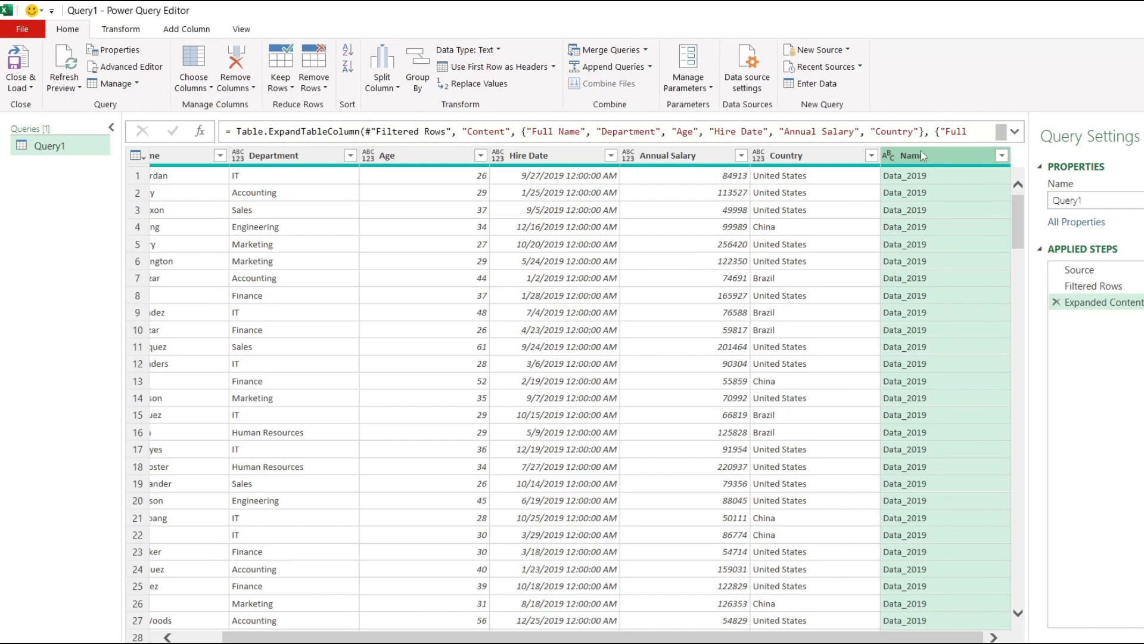
drag(923, 159, 161, 189)
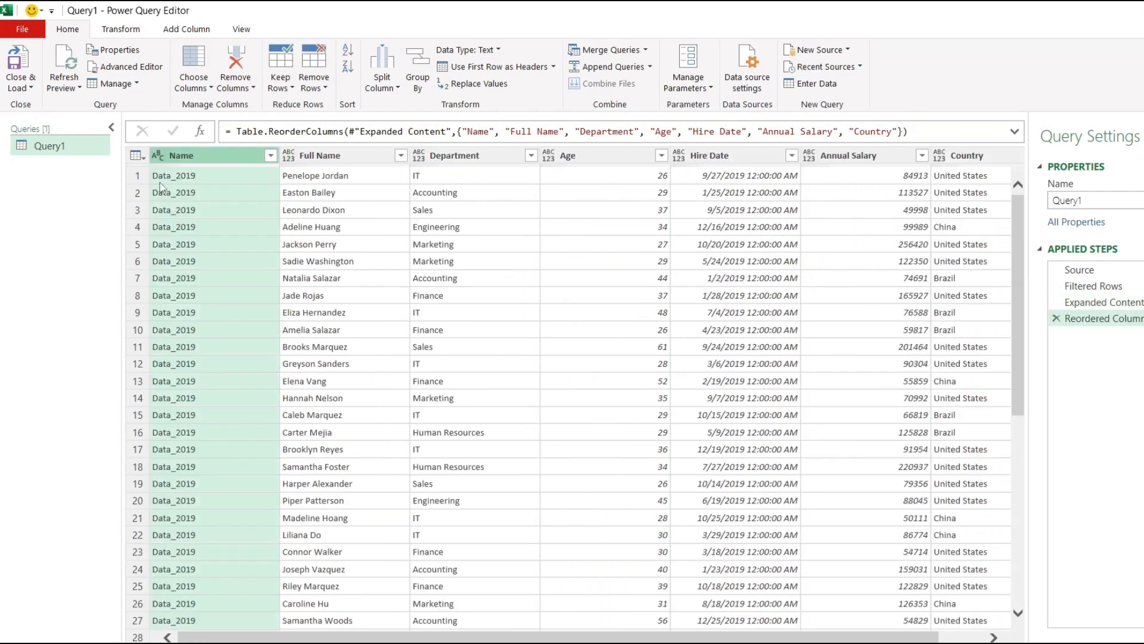
Transform the Hire Date column to date only
click(752, 155)
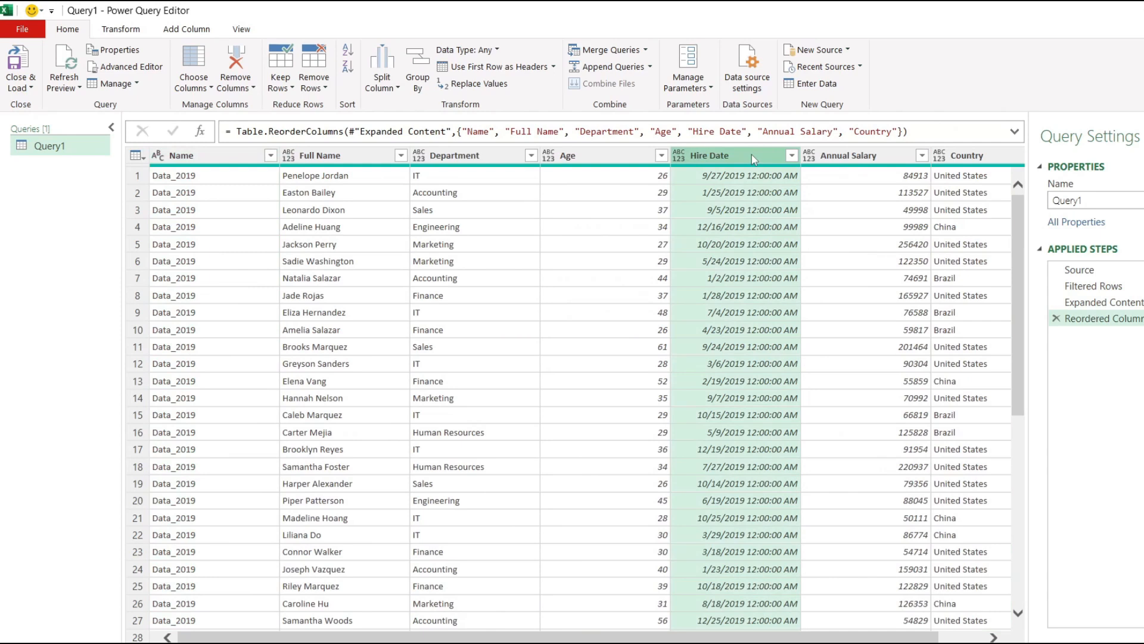
click(127, 31)
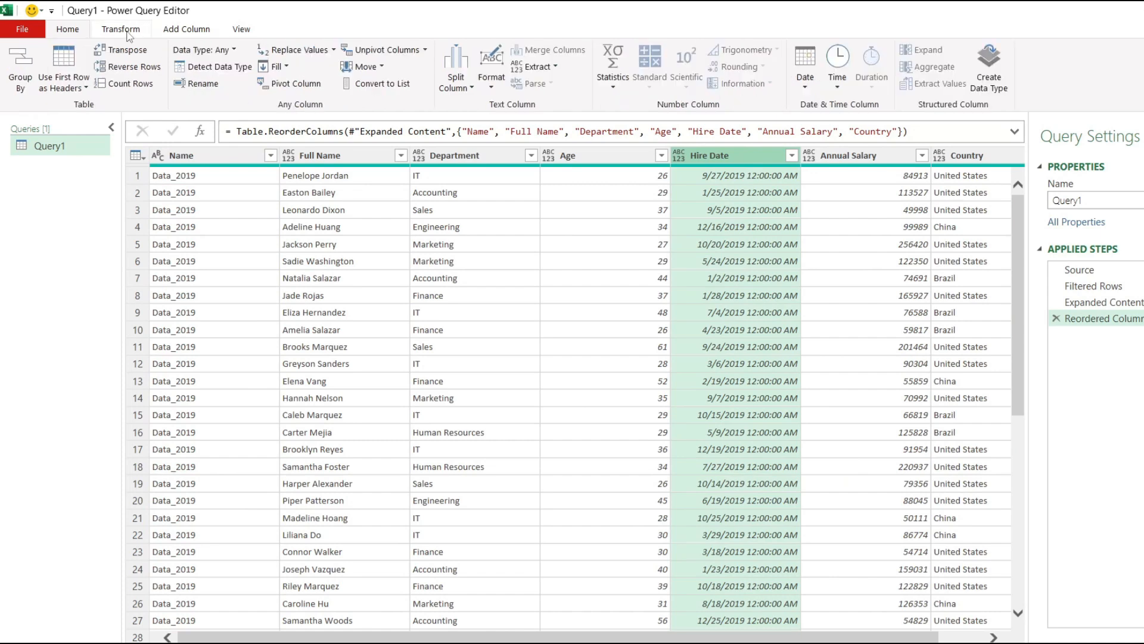
click(805, 69)
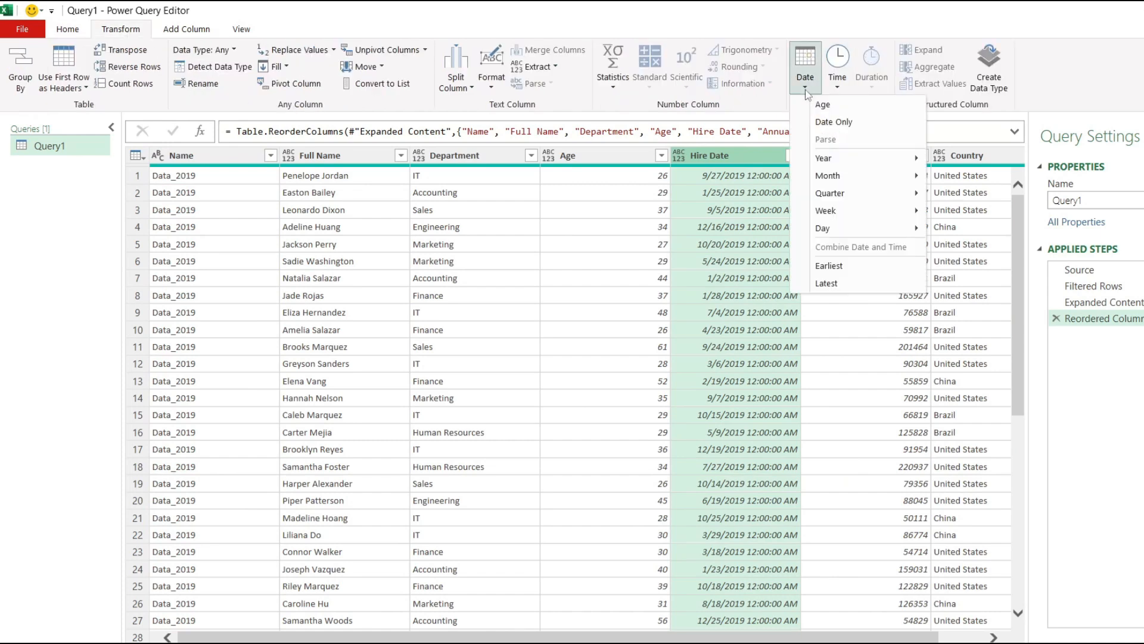
click(825, 123)
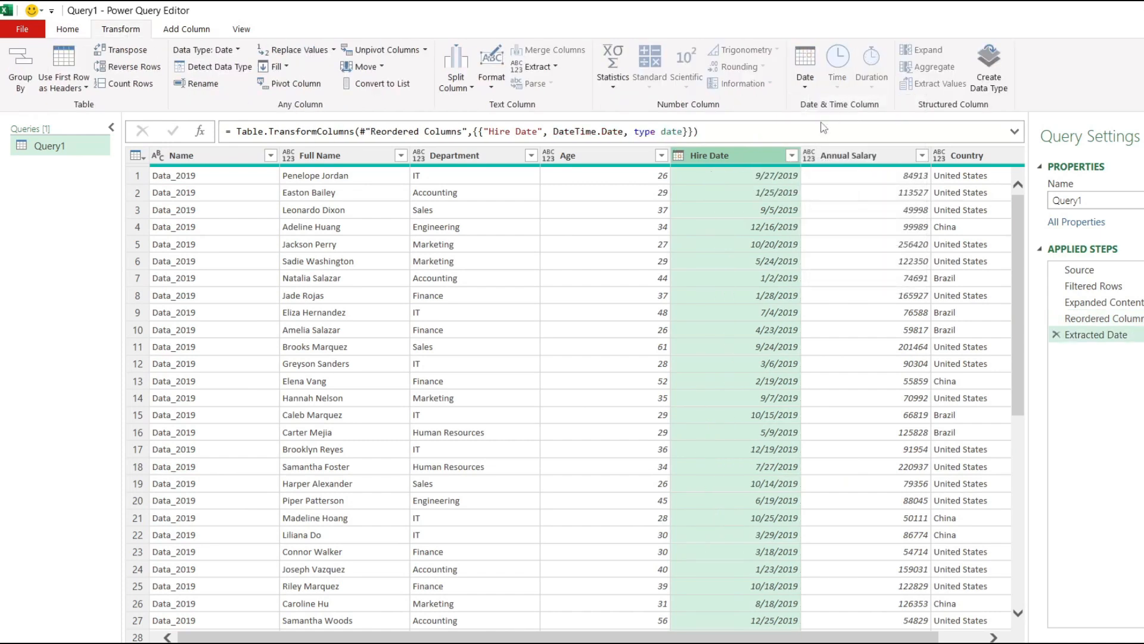
Change the data type of the Annual Salary column to Currency
drag(716, 640, 760, 639)
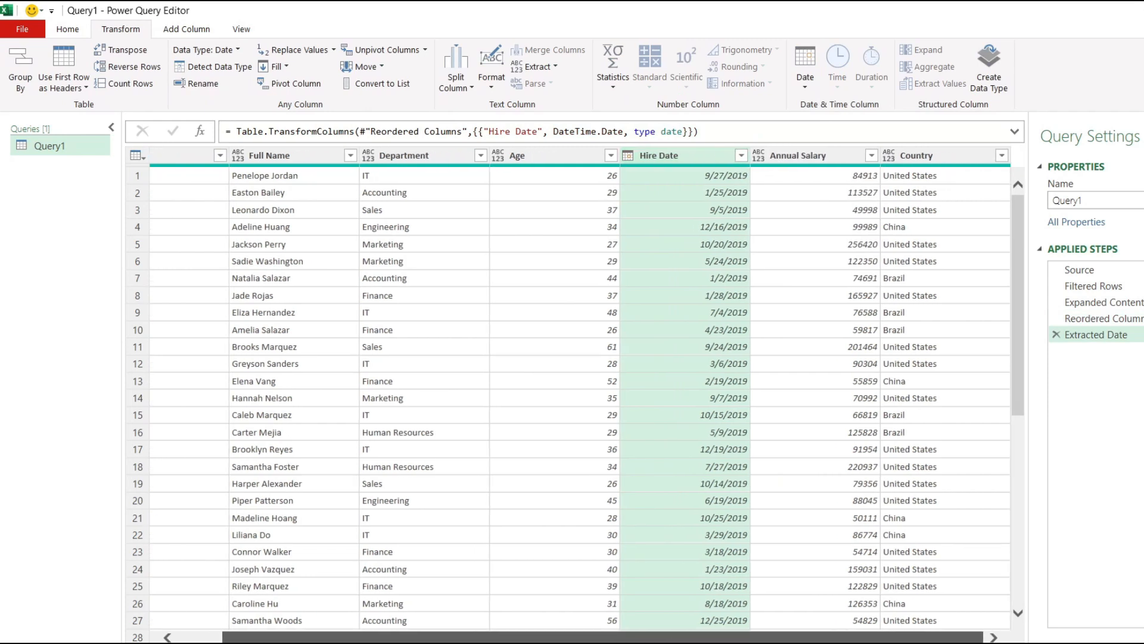
click(836, 156)
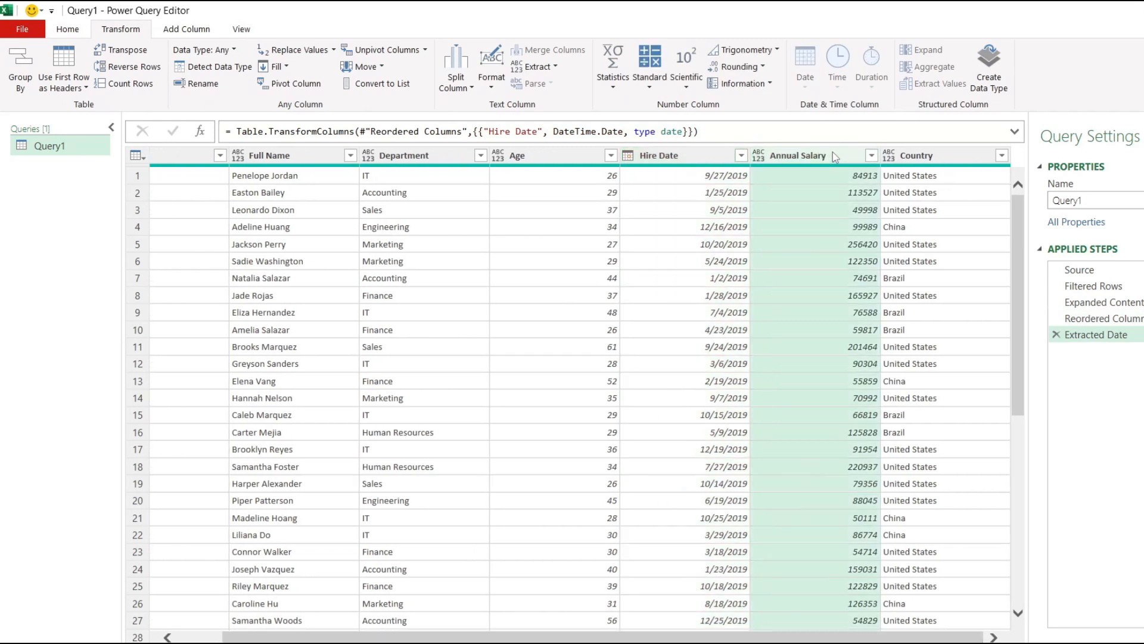
right_click(834, 155)
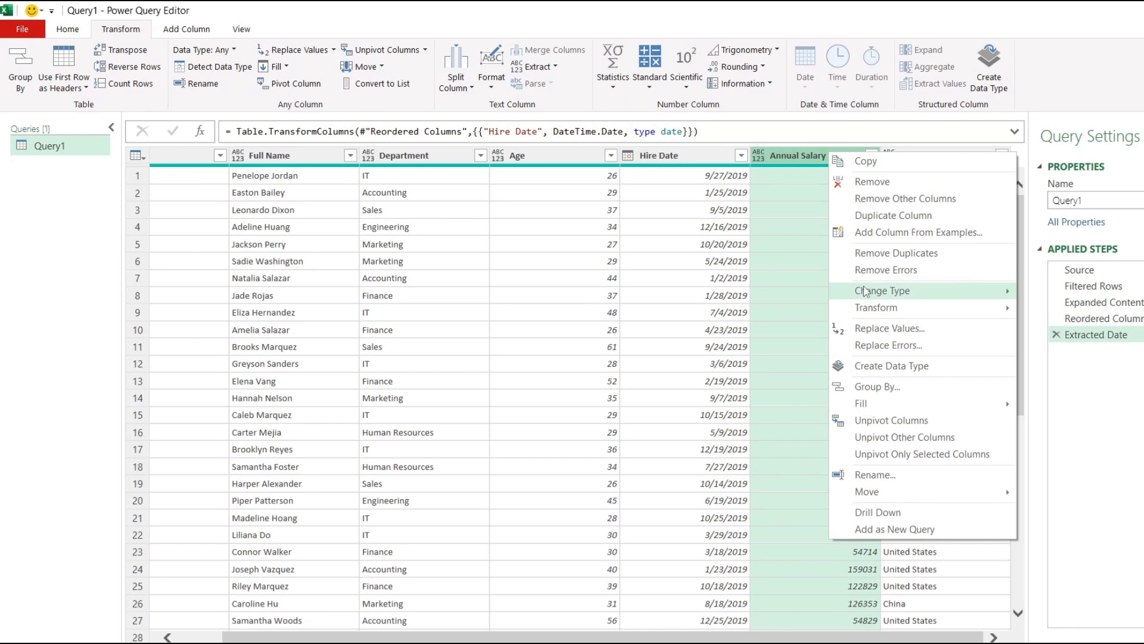
mouse_move(866, 292)
click(1067, 307)
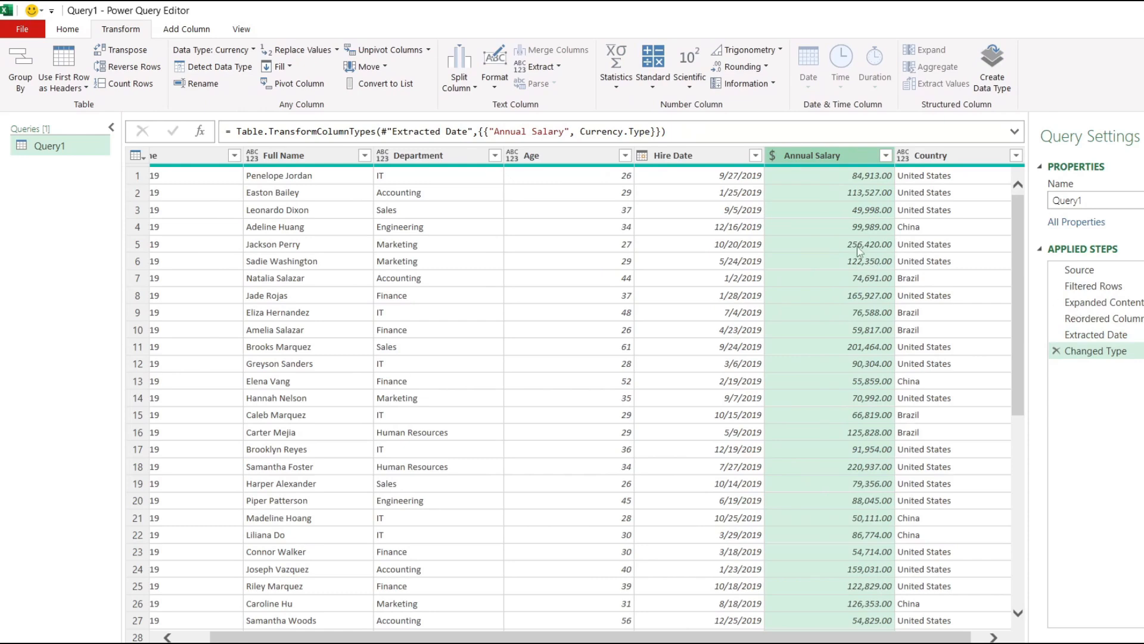
click(793, 209)
click(881, 629)
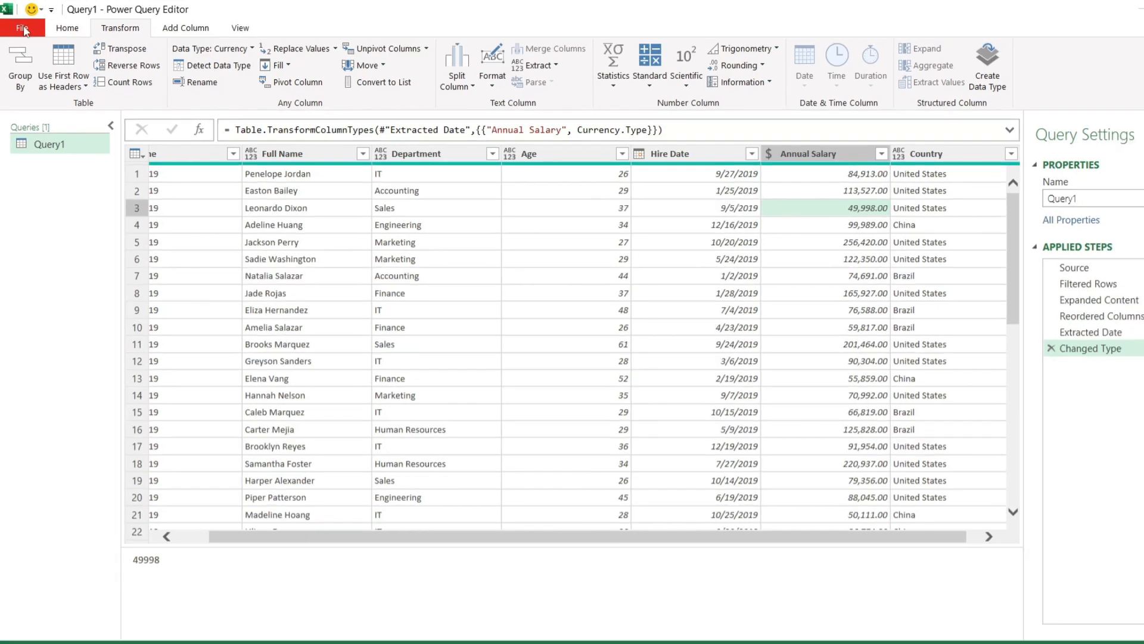
Close the query editor, load the query as a table on a new worksheet, and review the combined rows
click(24, 31)
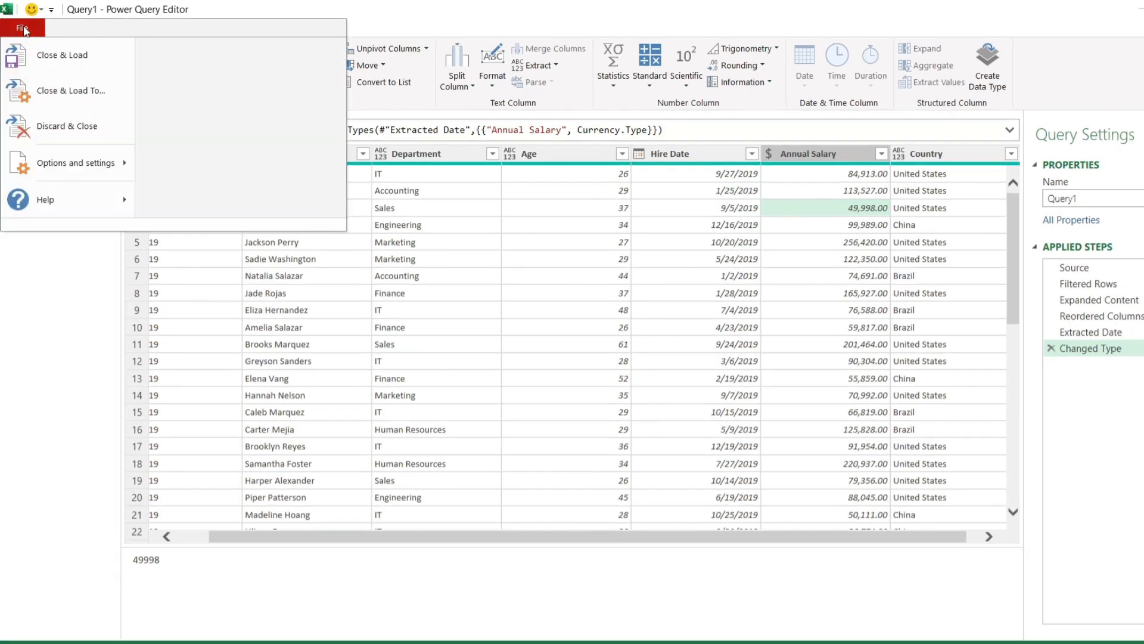
click(67, 96)
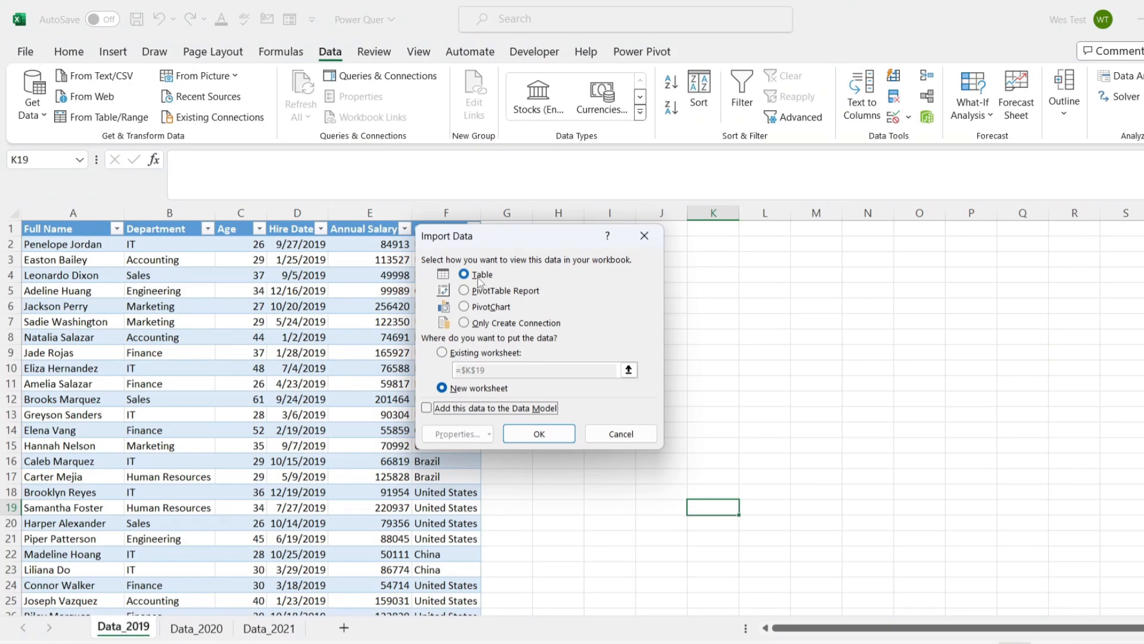
click(543, 435)
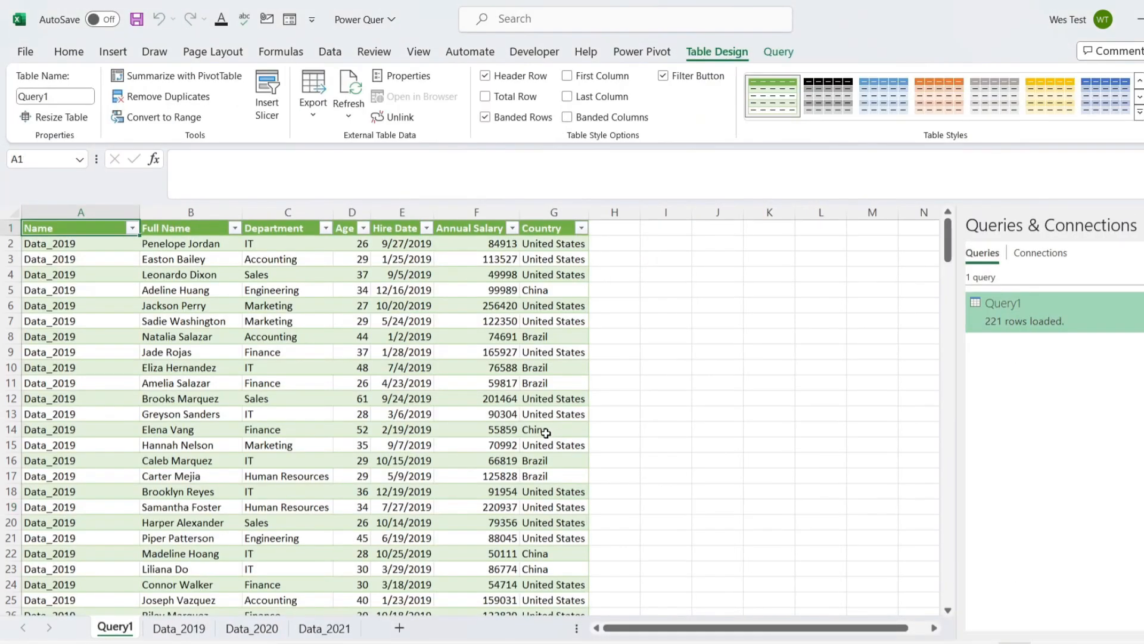
scroll(593, 460, down, 20)
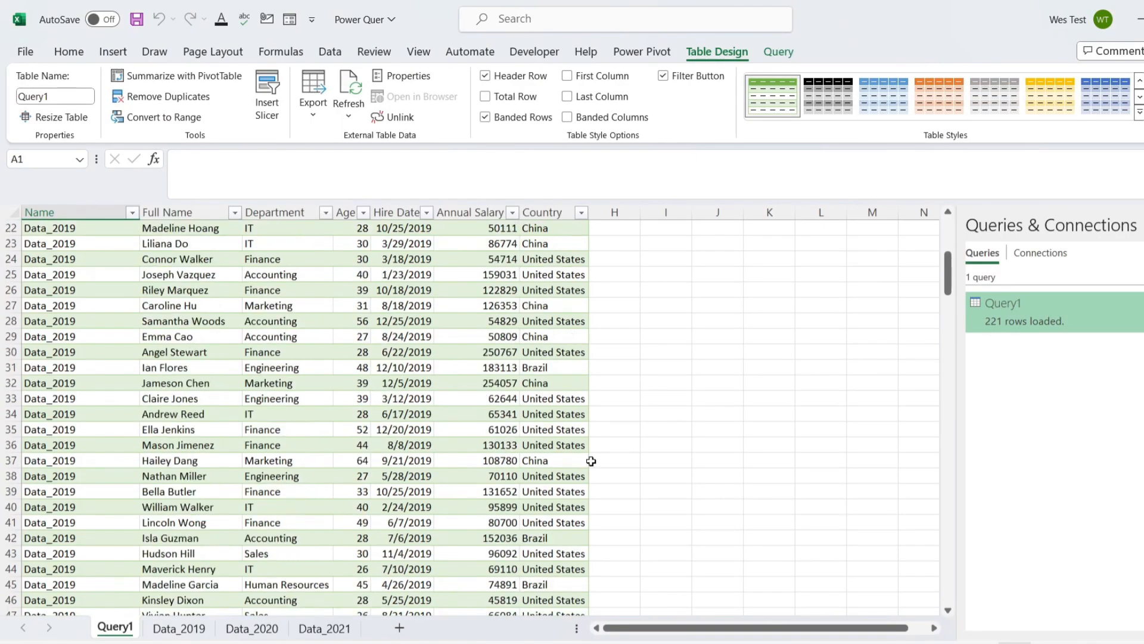
scroll(603, 481, down, 20)
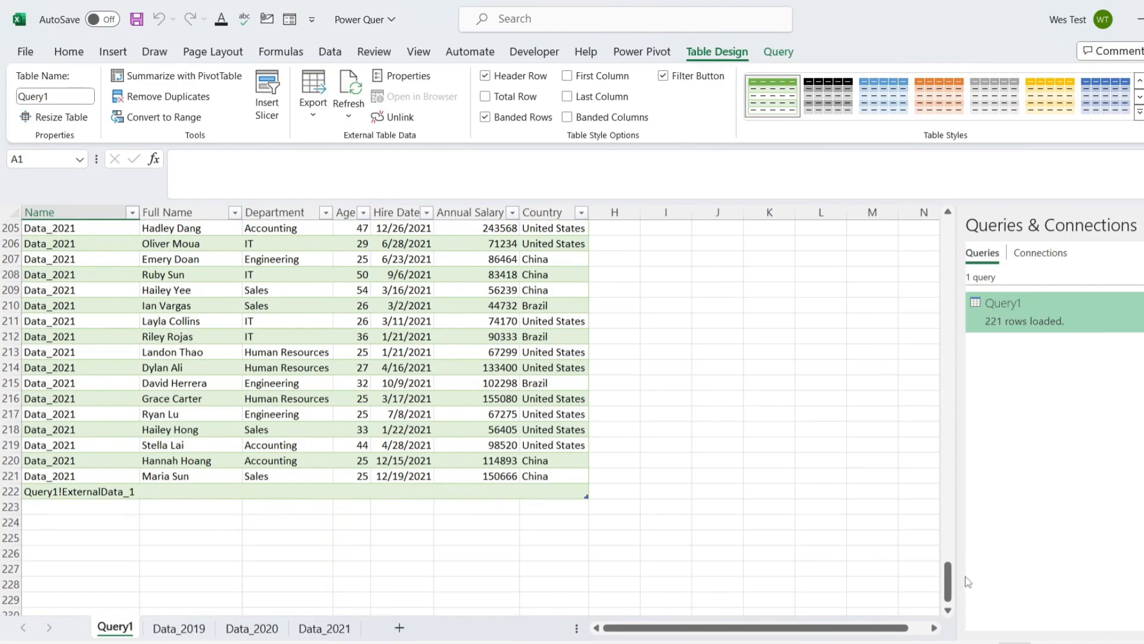
scroll(972, 575, up, 7)
drag(957, 472, 1008, 221)
click(835, 369)
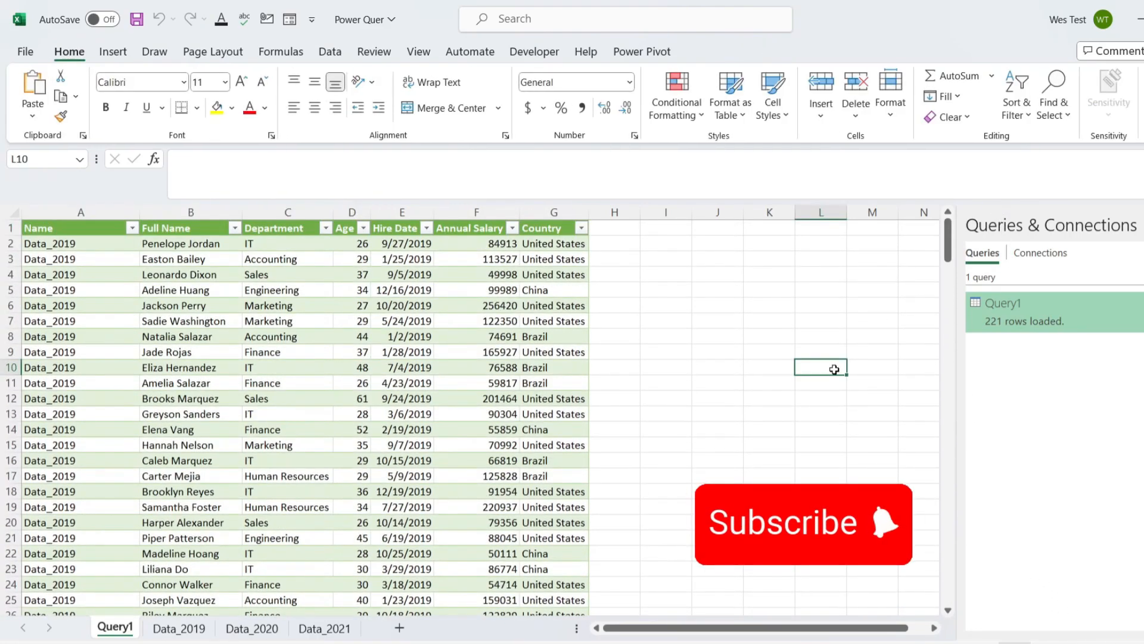